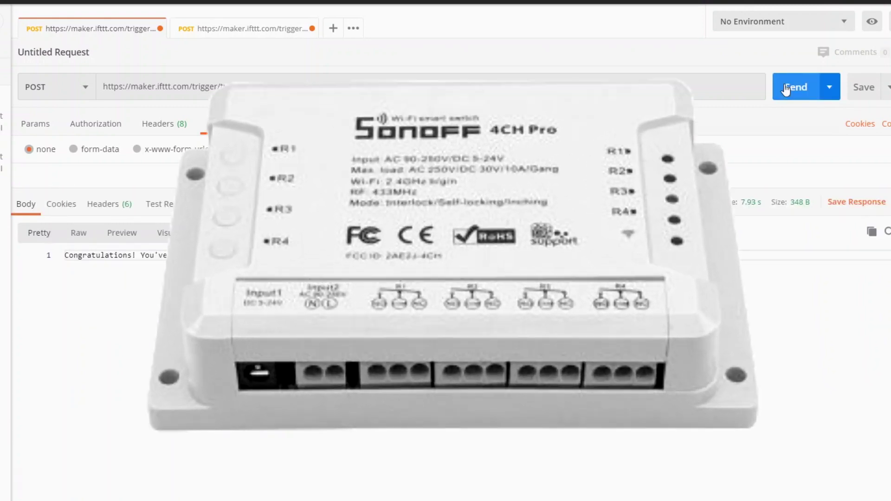
- Send the Postman POST request to the maker.ifttt.com trigger URL and check the response
left_click(786, 89)
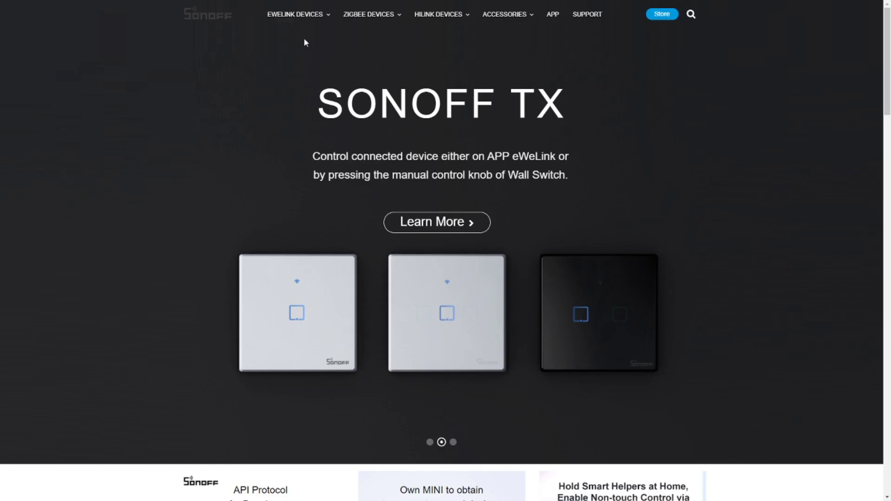
- Open the SONOFF BASICR3 page from the eWeLink Devices menu and scroll toward DIY Mode
mouse_move(298, 12)
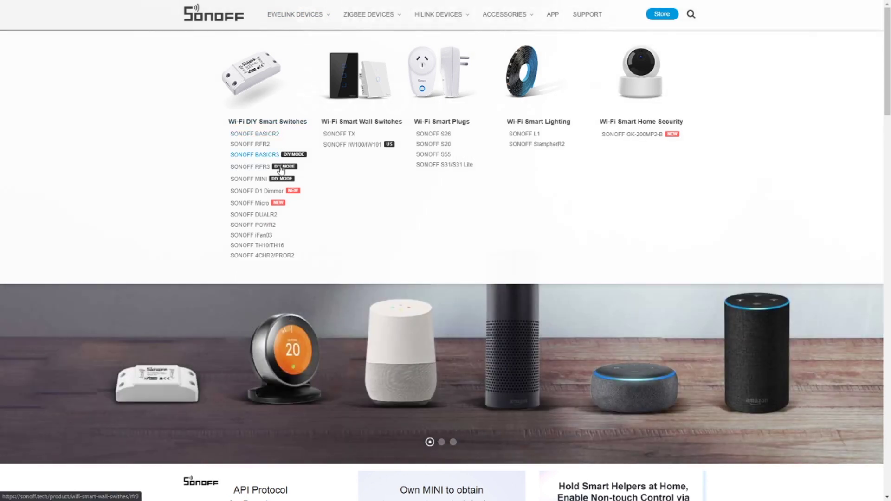
left_click(288, 157)
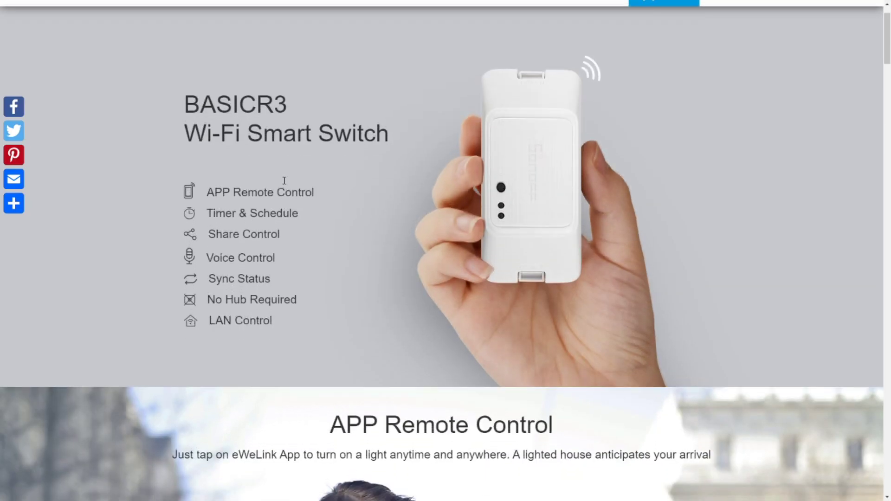
scroll(283, 181, "down", 3)
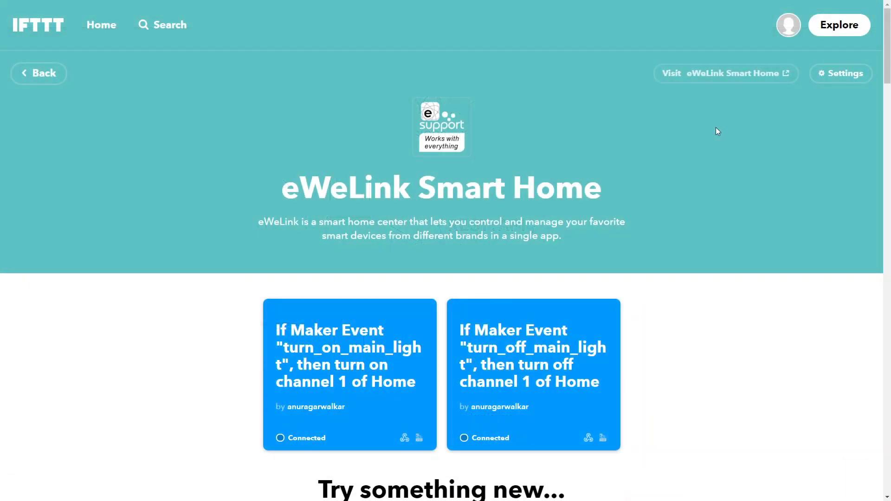
- Scroll the eWeLink Smart Home page to view the turn_on and turn_off_main_light applets
scroll(715, 127, "down", 3)
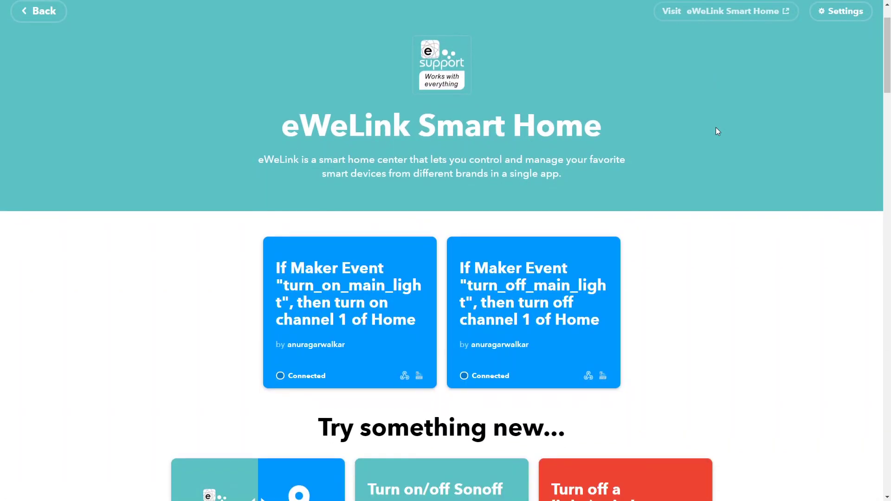
scroll(717, 128, "down", 3)
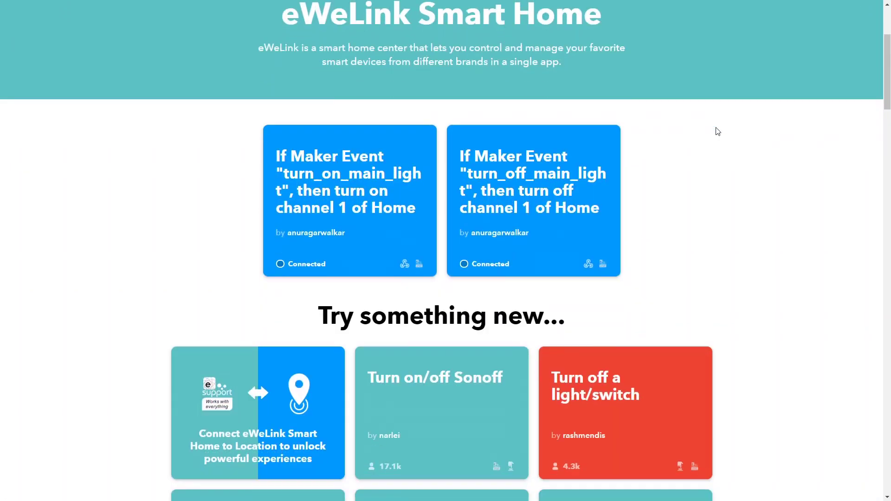
scroll(717, 131, "down", 3)
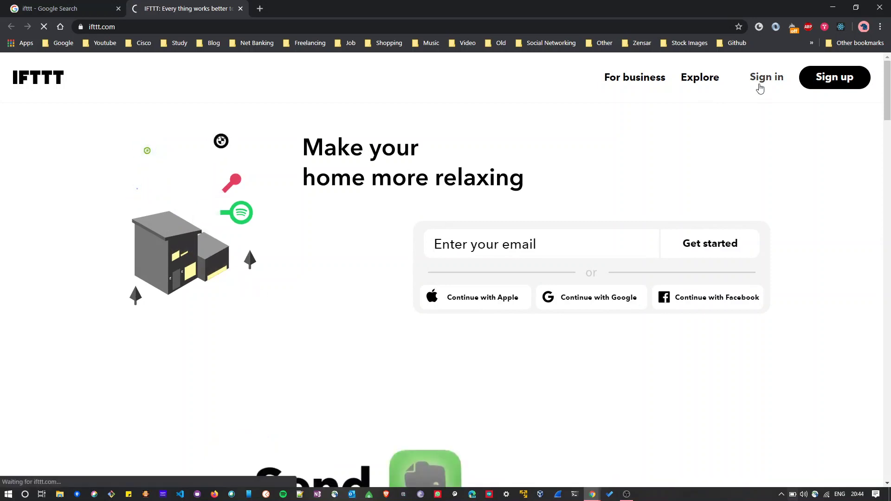
- Sign in to IFTTT using the Continue with Google option
left_click(760, 87)
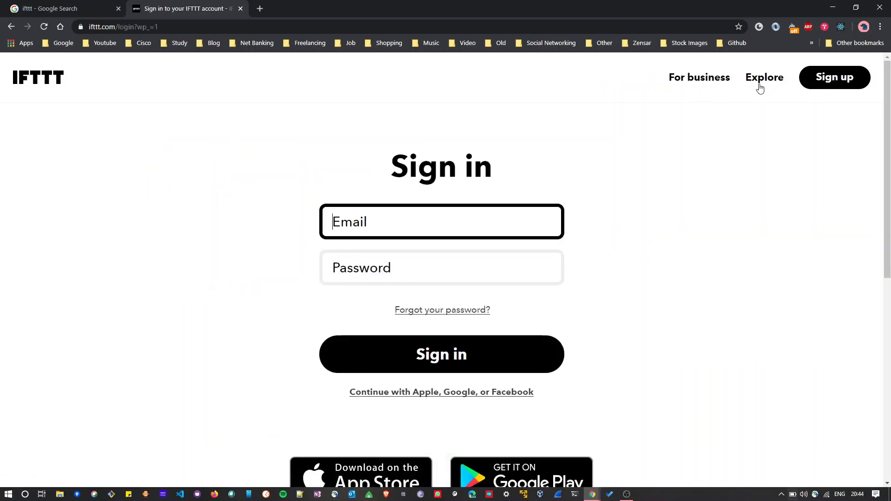
left_click(409, 391)
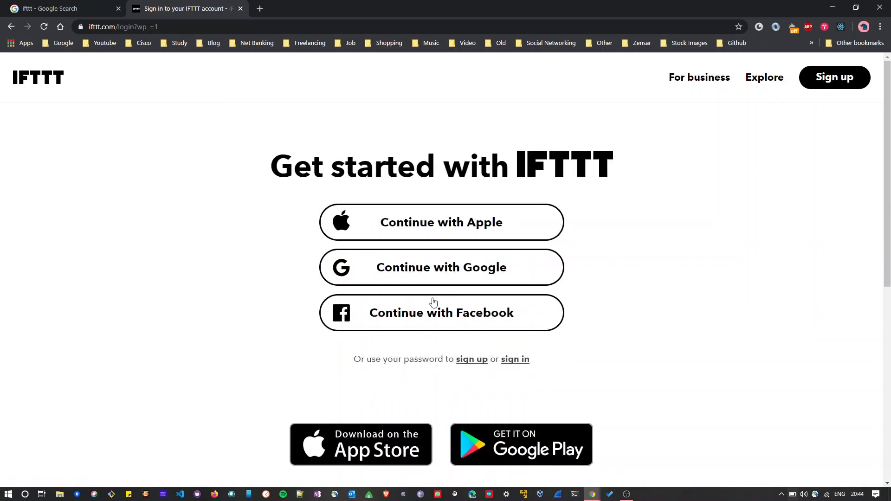
left_click(436, 268)
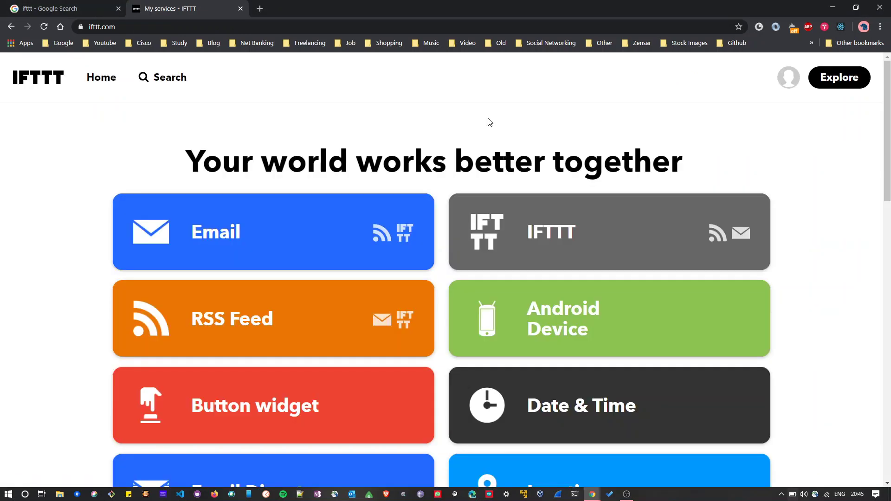
- Look at the Webhooks service page, then go back and open Explore
scroll(488, 122, "down", 5)
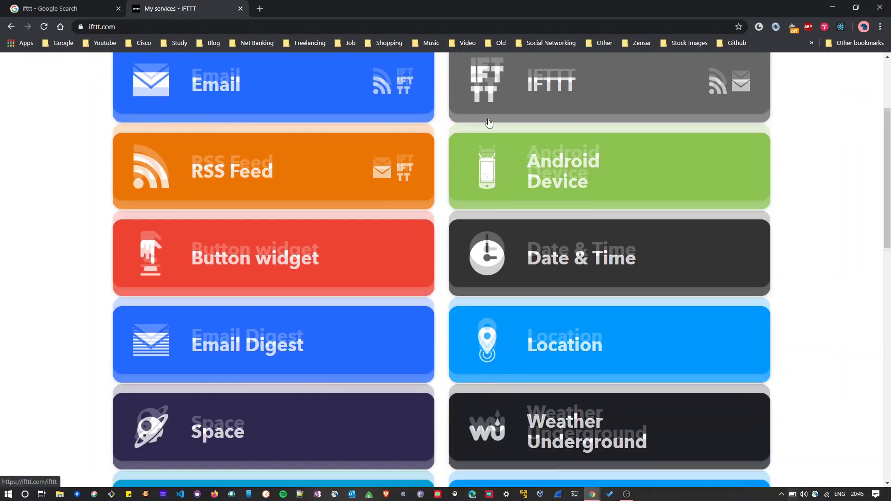
scroll(488, 122, "down", 1)
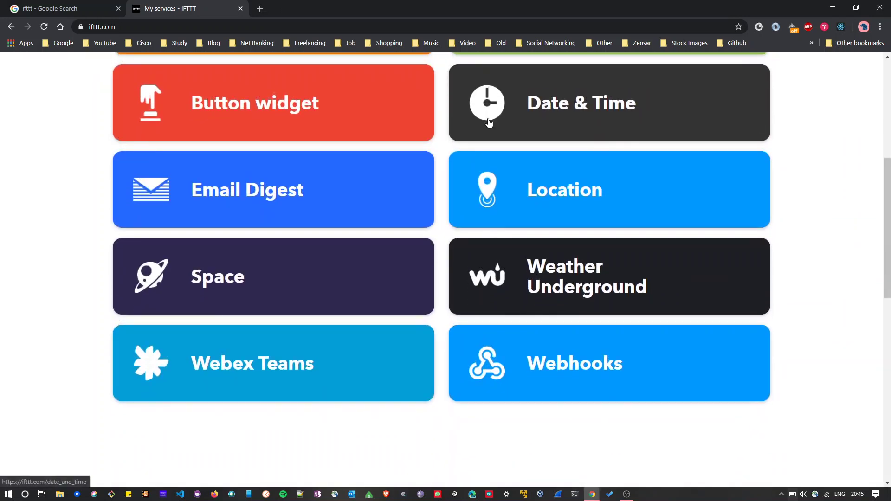
left_click(504, 359)
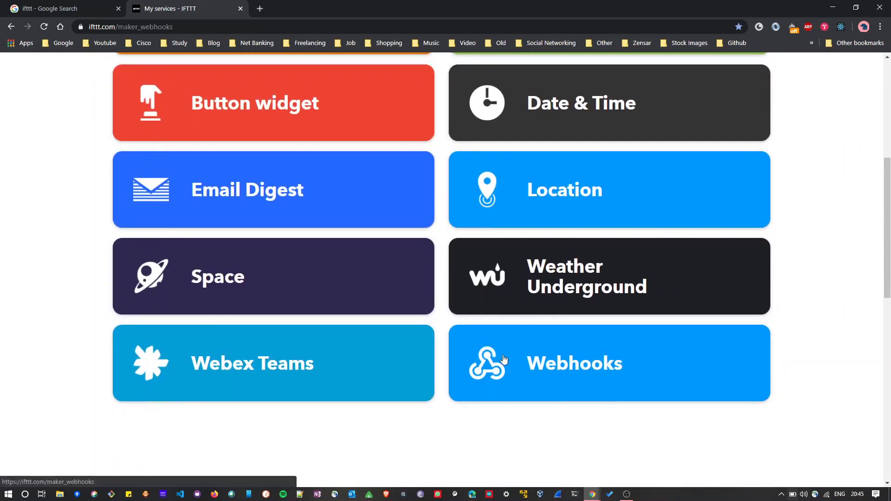
key("alt+Left")
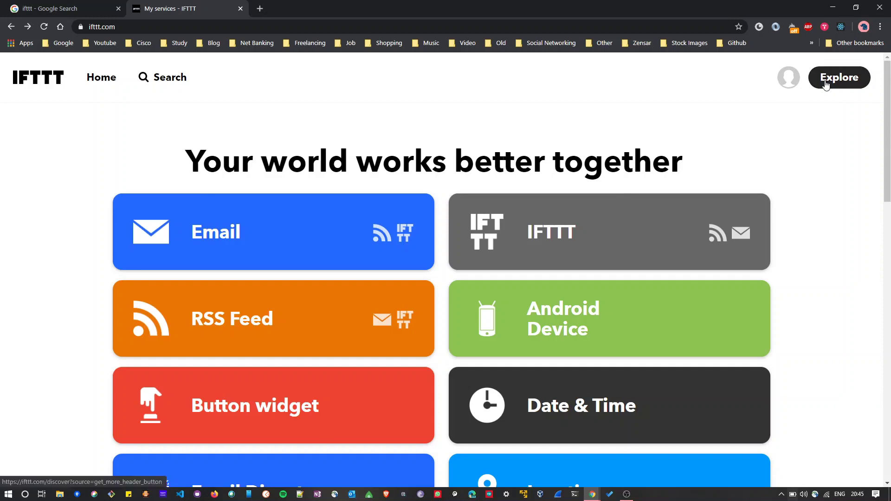
left_click(826, 85)
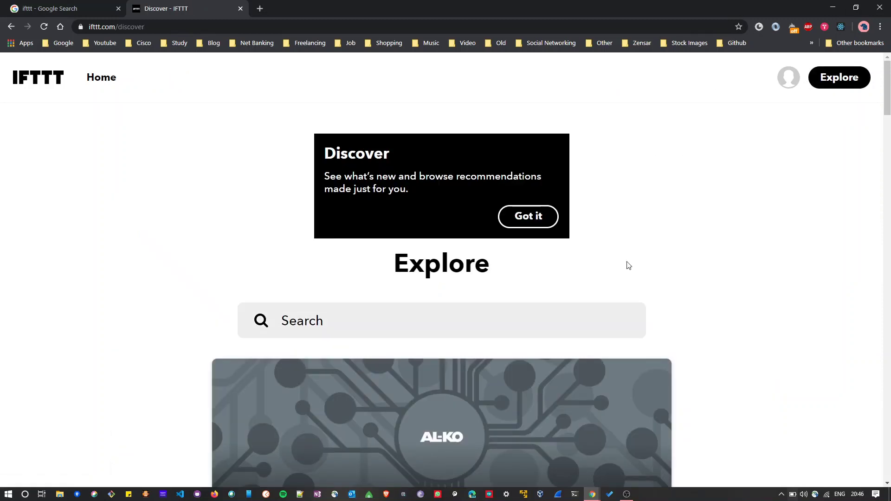
- Search 'ewelink' under Services and connect eWeLink Smart Home by logging into the eWeLink account
left_click(440, 333)
type("ewelink")
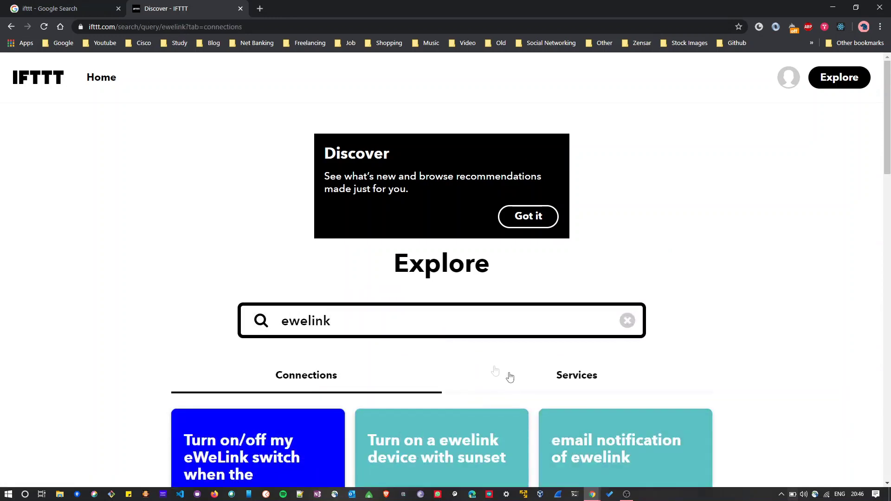
left_click(565, 386)
scroll(567, 386, "down", 3)
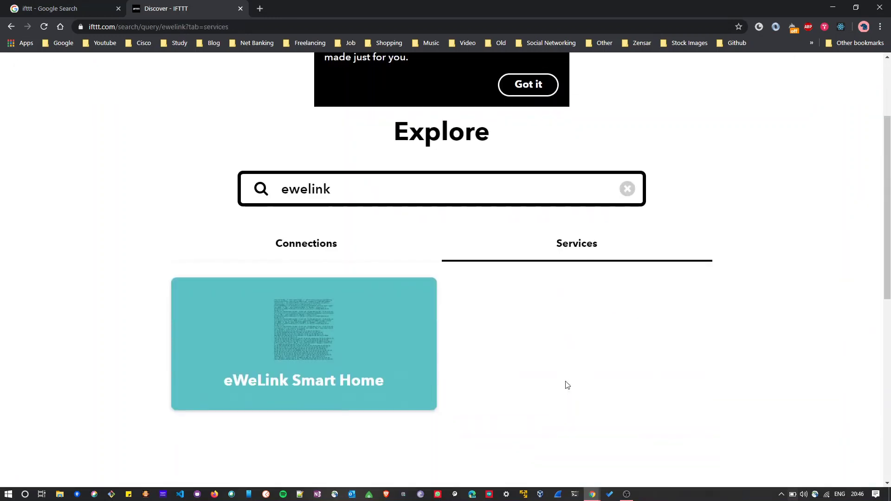
left_click(390, 339)
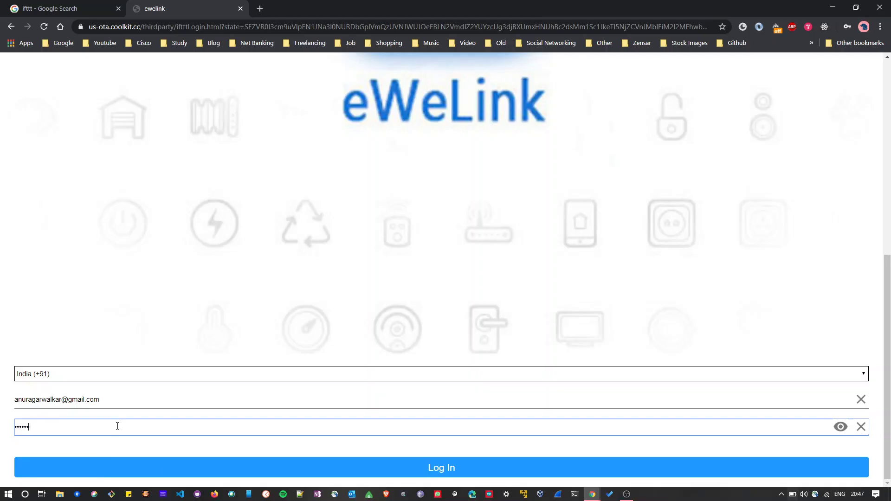
left_click(146, 473)
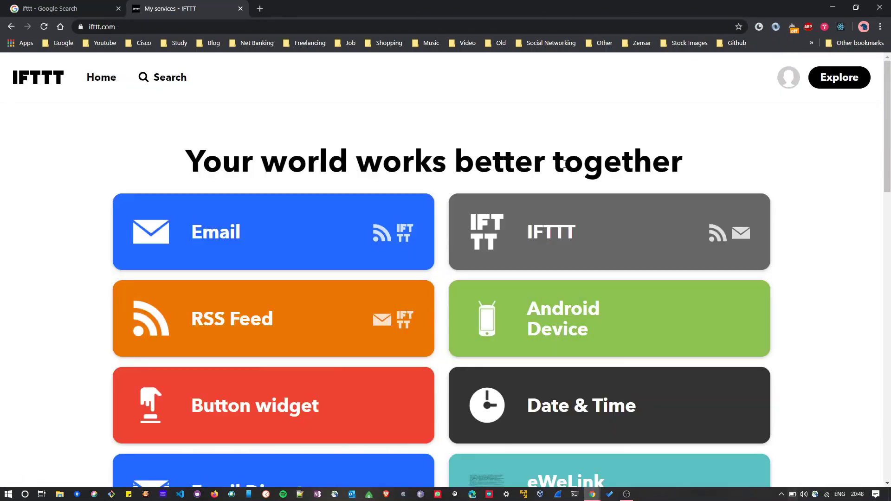
left_click(832, 77)
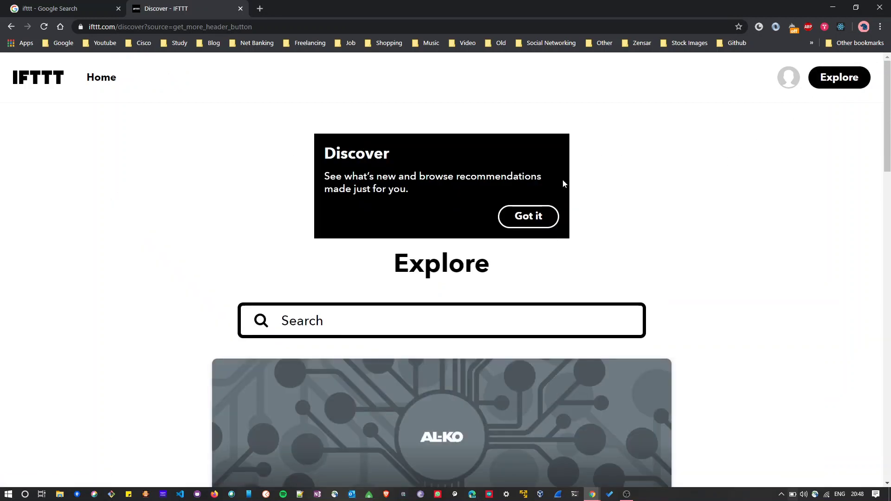
- Dismiss the Discover tip and start a new applet with Create your own
left_click(533, 217)
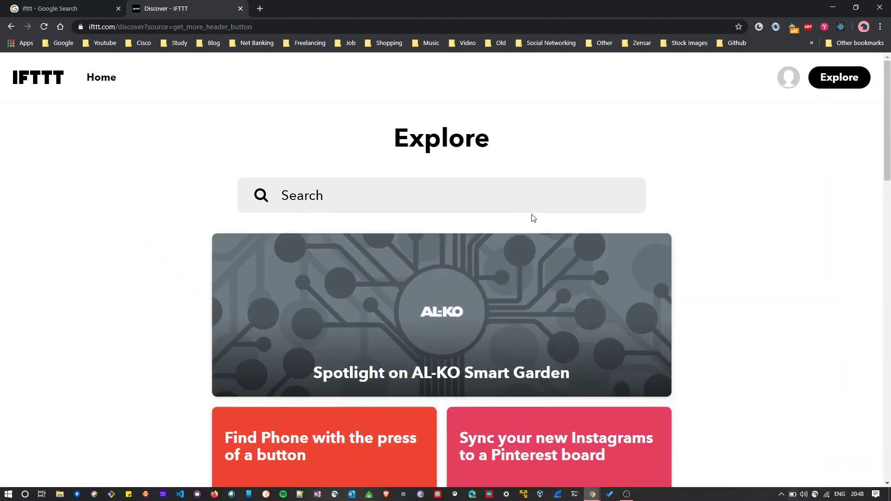
scroll(534, 218, "down", 3)
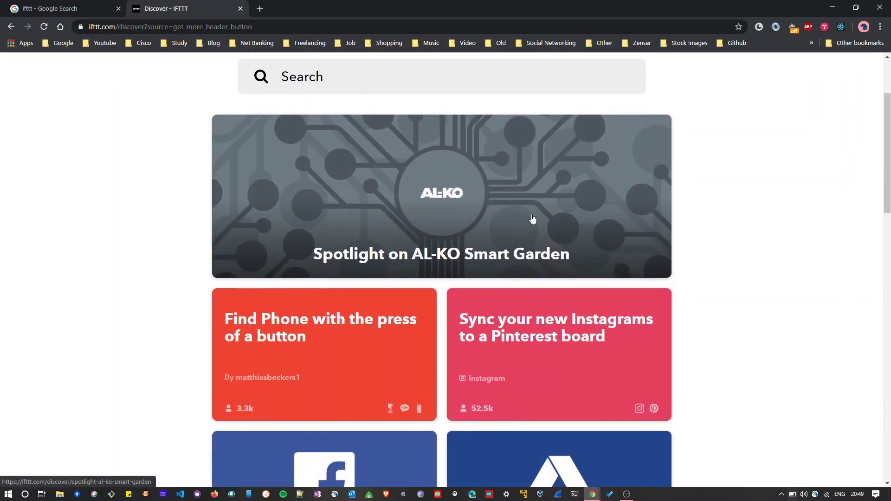
scroll(532, 218, "down", 2)
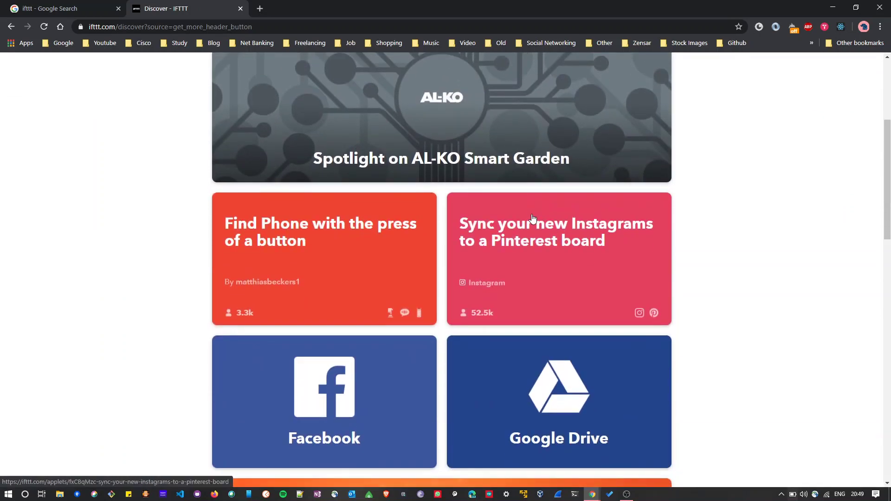
scroll(533, 218, "down", 2)
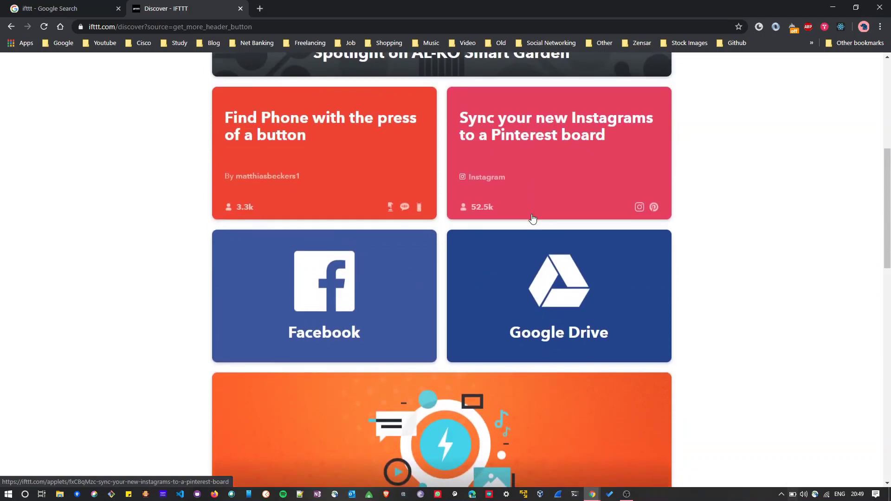
scroll(533, 218, "down", 10)
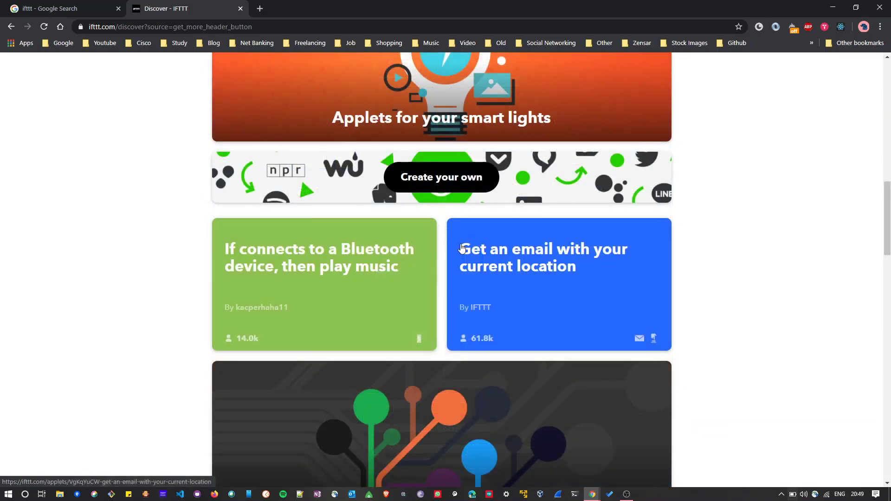
left_click(440, 184)
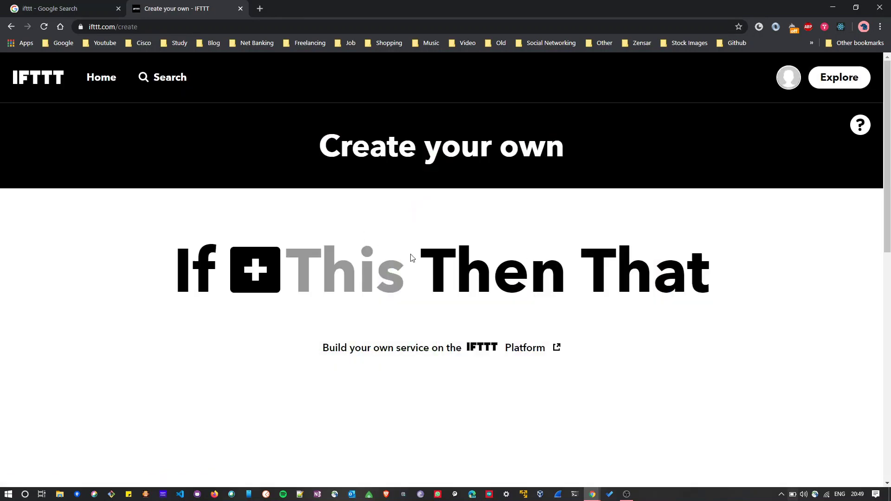
- Set the If trigger to Webhooks 'Receive a web request' with event name turn_on_main_light
left_click(263, 284)
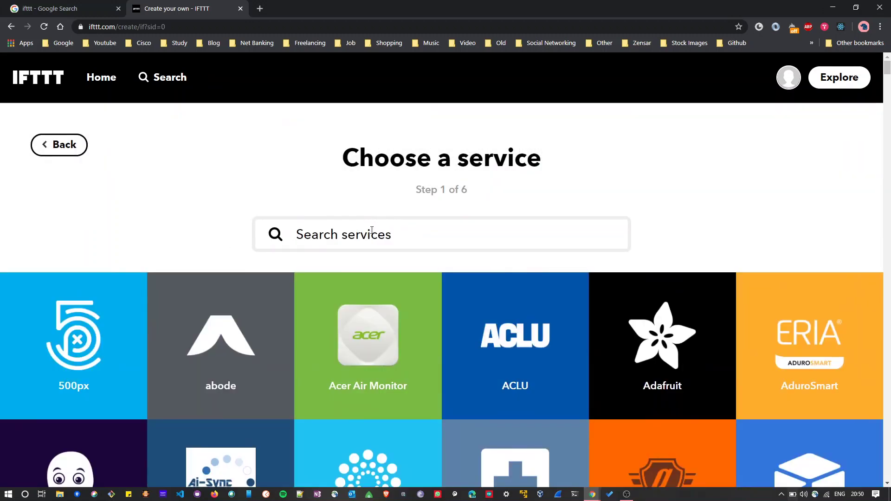
type("webh")
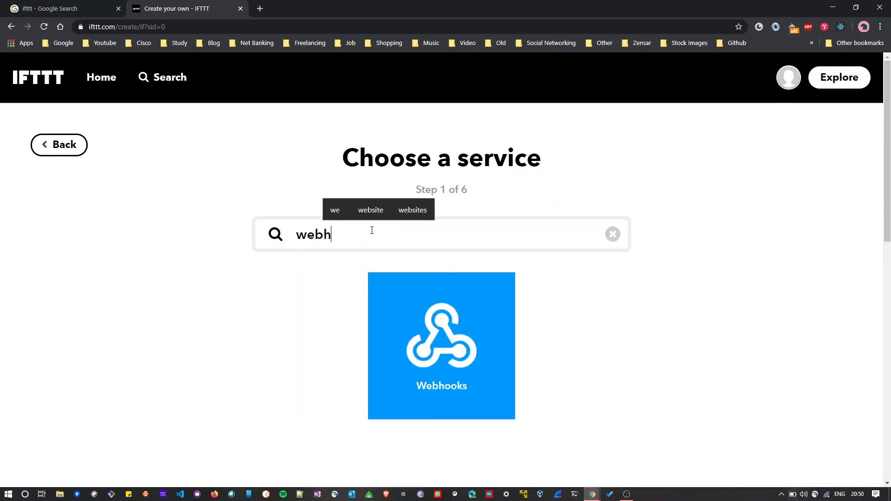
left_click(442, 345)
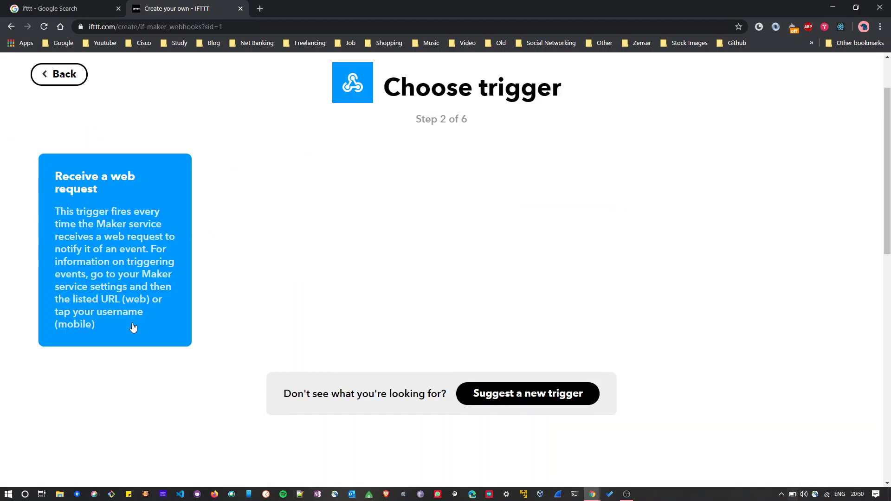
left_click(133, 327)
left_click(374, 208)
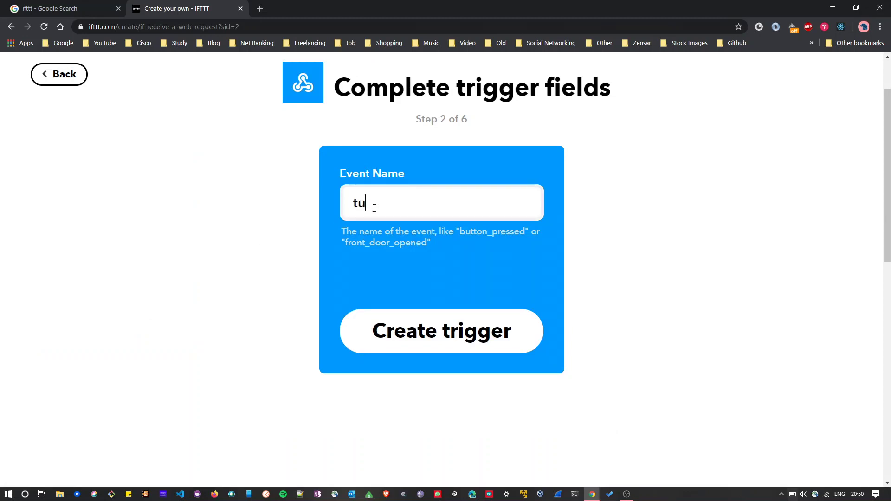
type("turn")
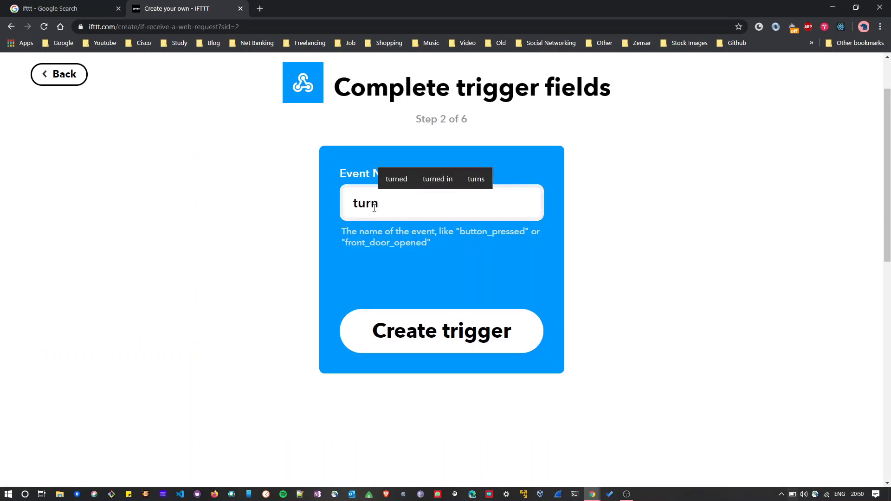
type("_on")
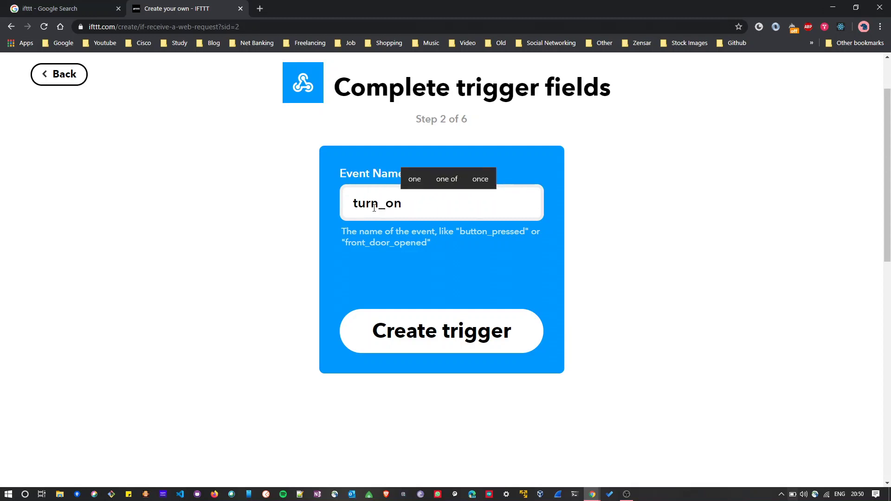
type("_main")
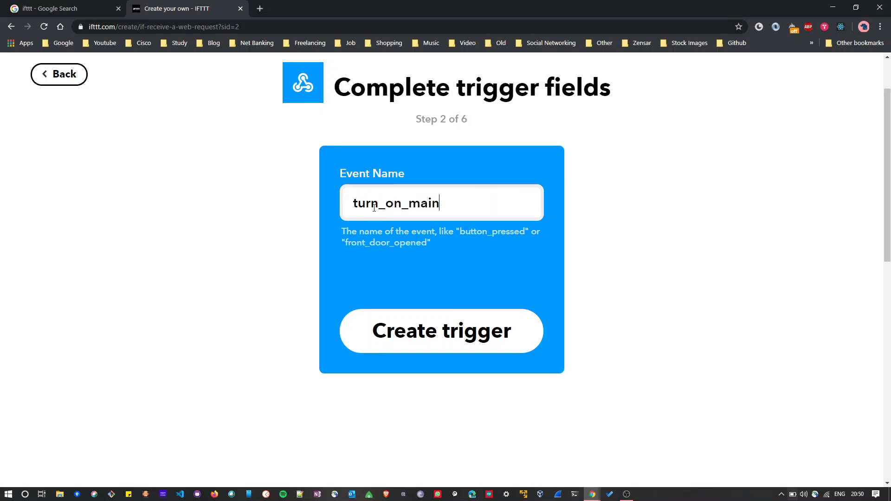
type("_light")
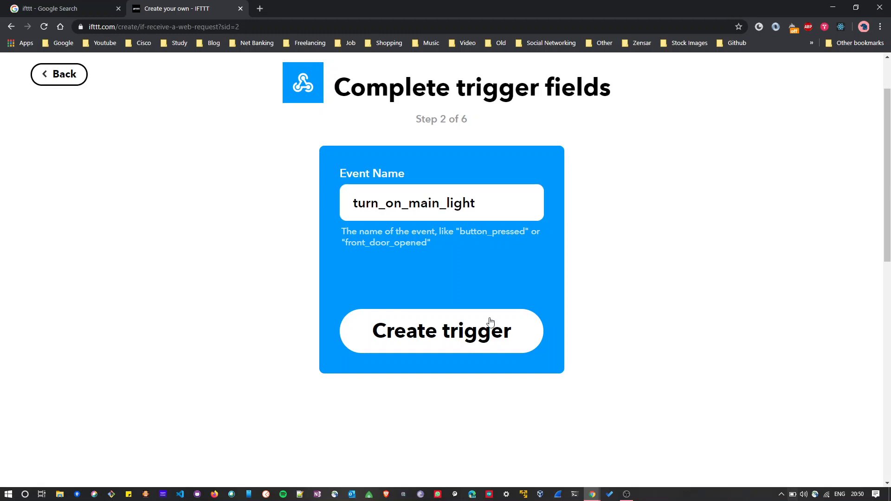
left_click(490, 325)
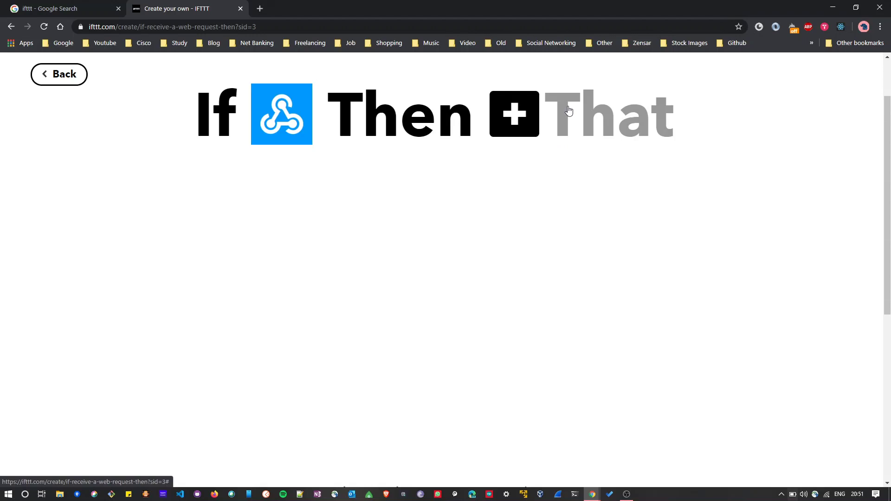
- Pick eWeLink Smart Home as the action service and check the dimmer and 3-channel plug actions
left_click(558, 149)
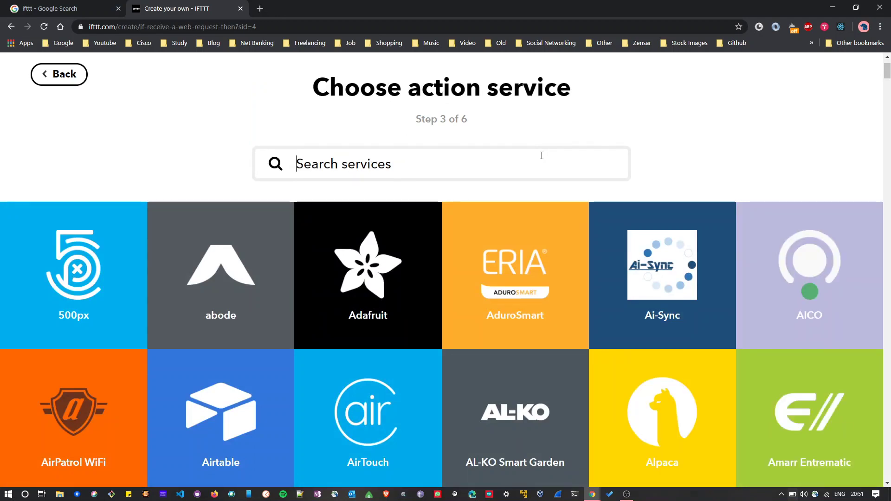
type("ewe")
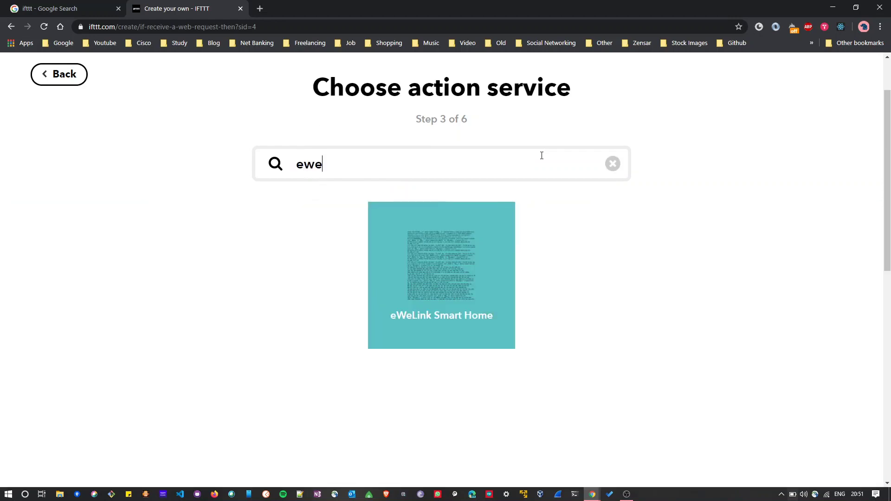
left_click(487, 275)
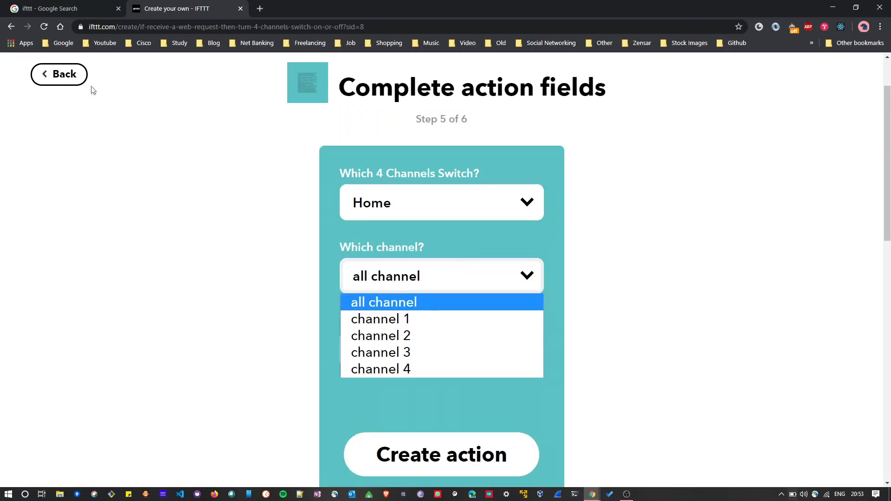
left_click(59, 74)
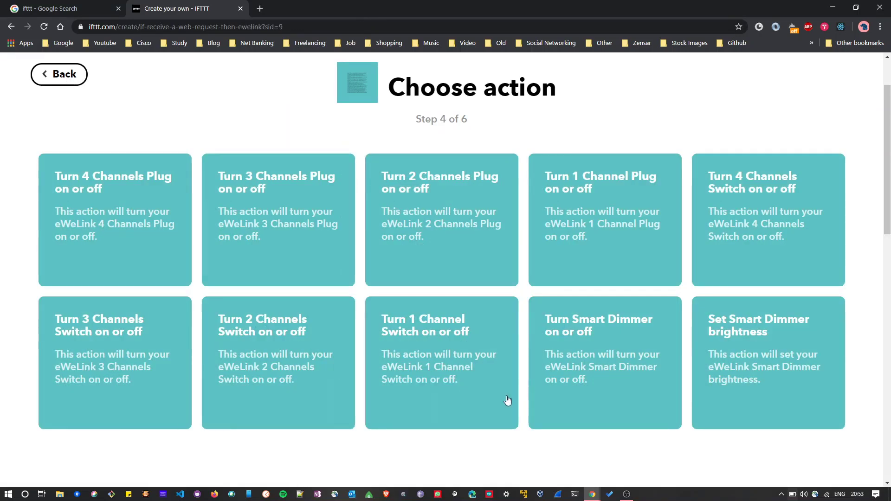
left_click(630, 384)
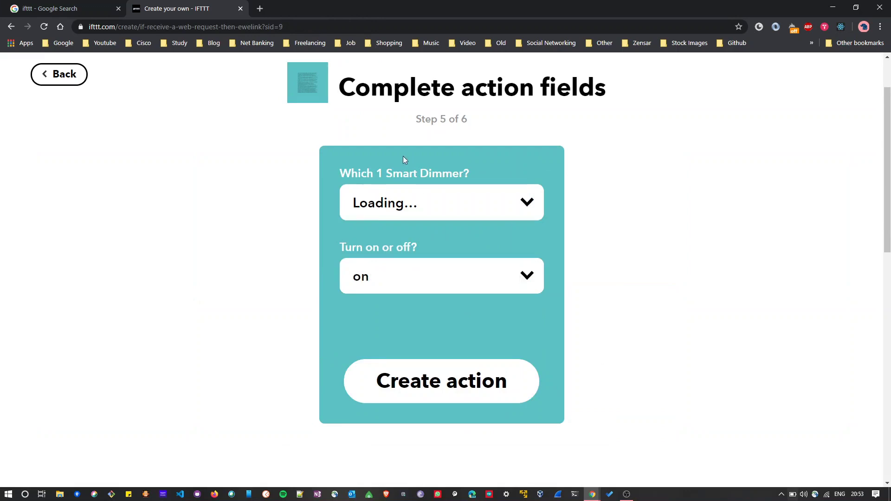
left_click(415, 195)
left_click(416, 195)
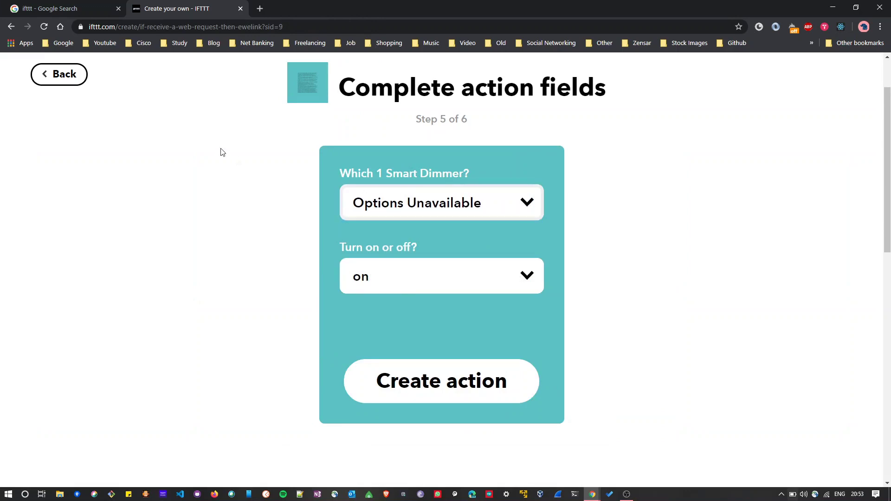
left_click(74, 77)
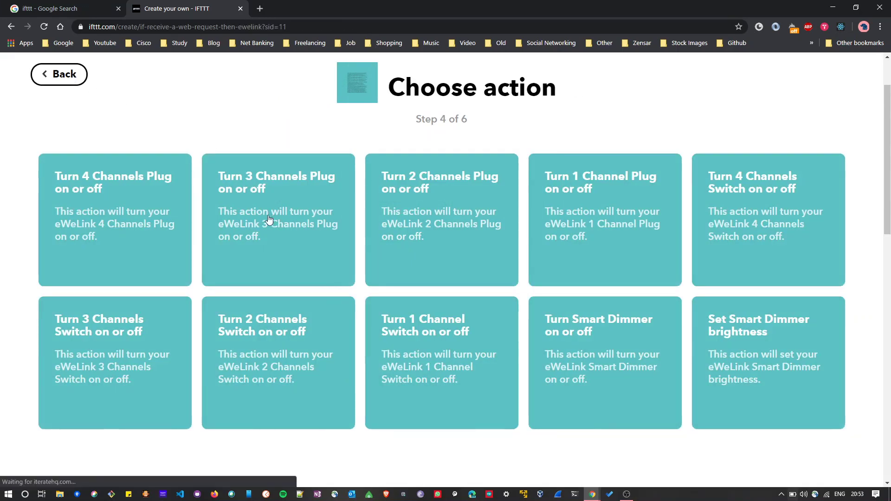
left_click(288, 196)
left_click(402, 205)
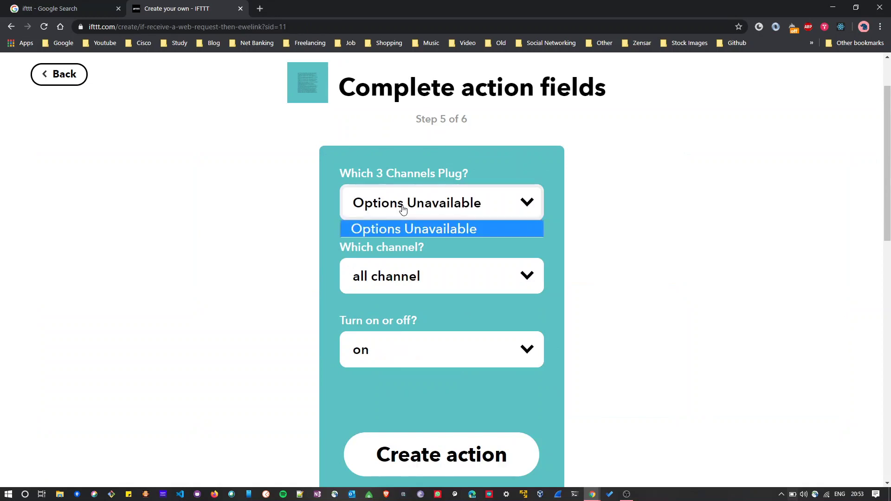
left_click(64, 80)
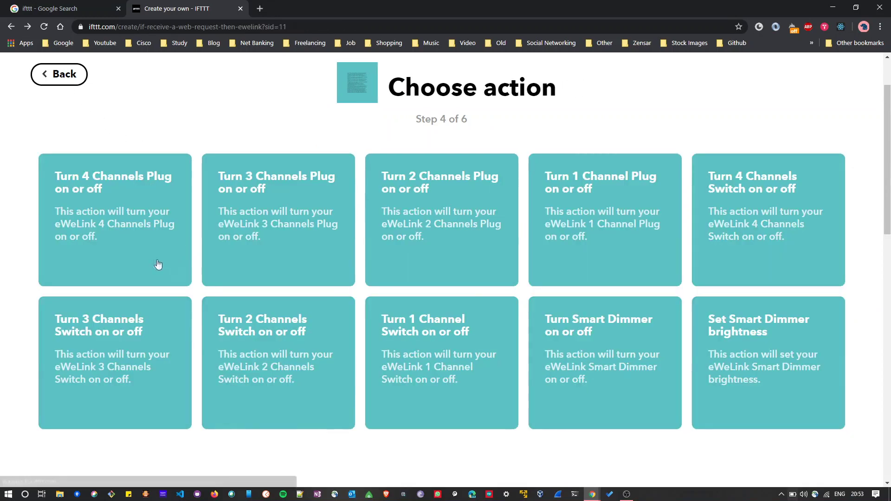
- Set the action to Turn 4 Channels Plug on for channel 1 of Home and save it
left_click(168, 254)
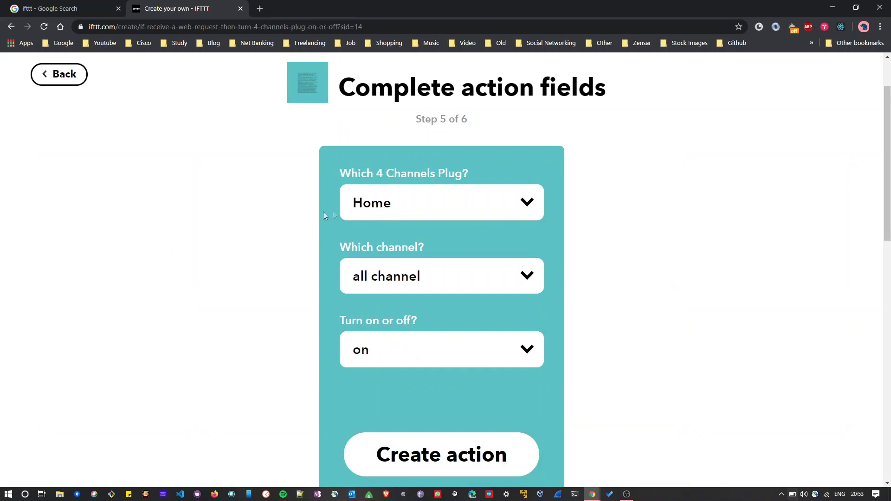
left_click(383, 275)
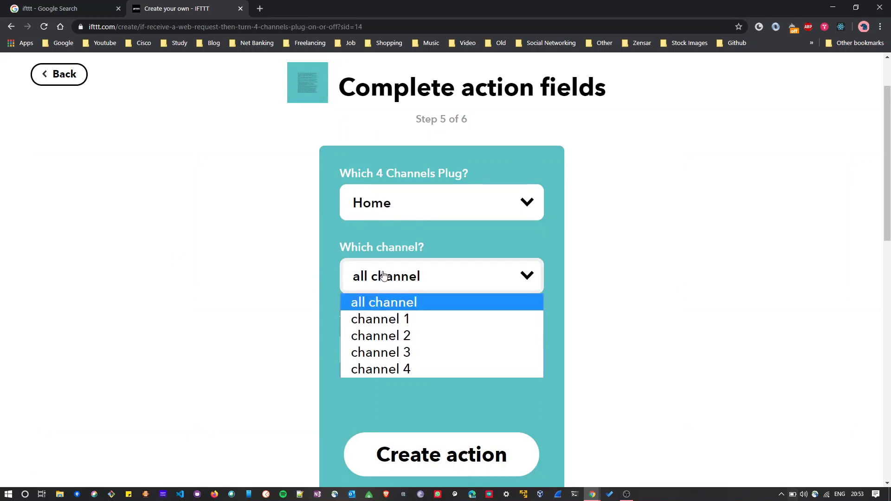
left_click(376, 320)
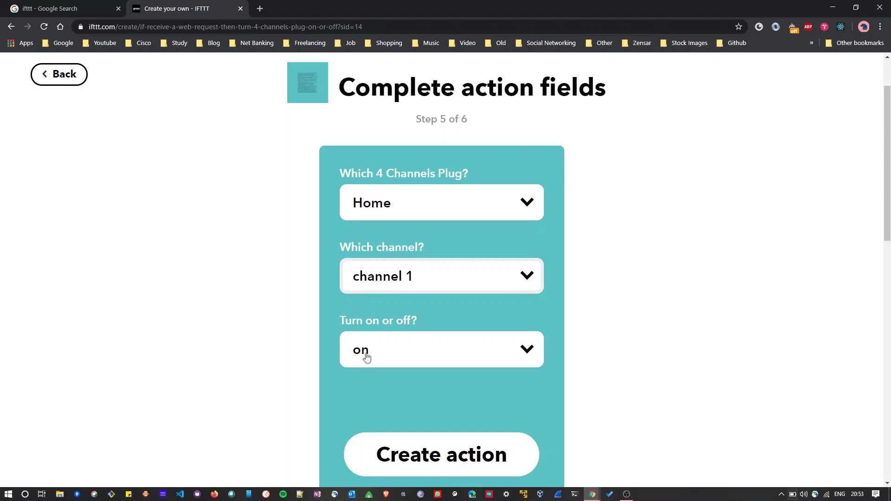
left_click(435, 449)
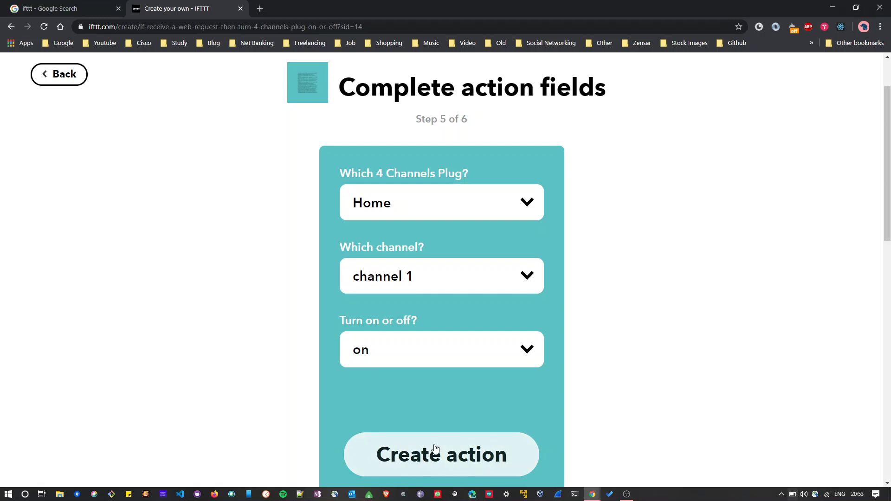
left_click(520, 405)
- Keep run notifications on, finish the turn_on_main_light applet, and return to My services
left_click(521, 408)
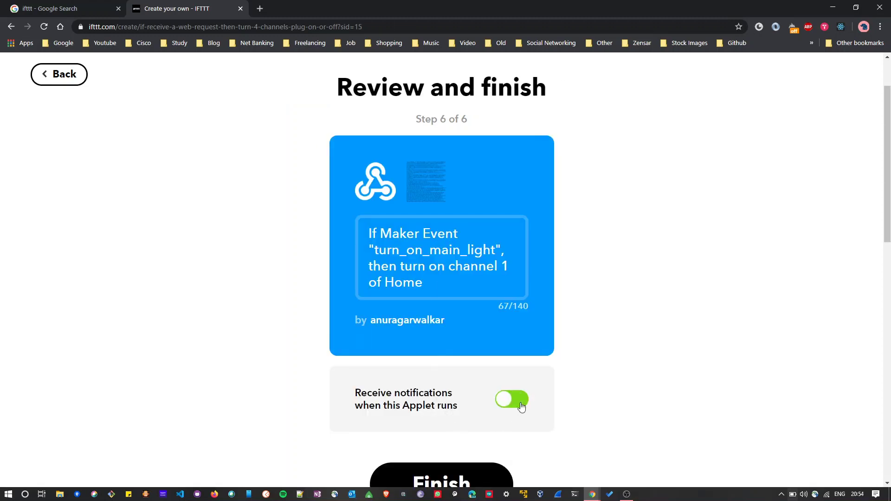
left_click(522, 408)
left_click(521, 407)
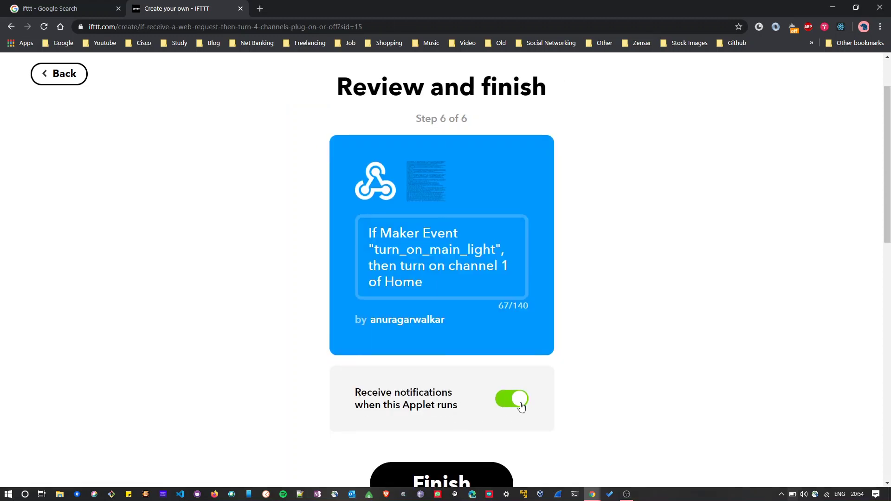
scroll(521, 407, "down", 1)
left_click(471, 453)
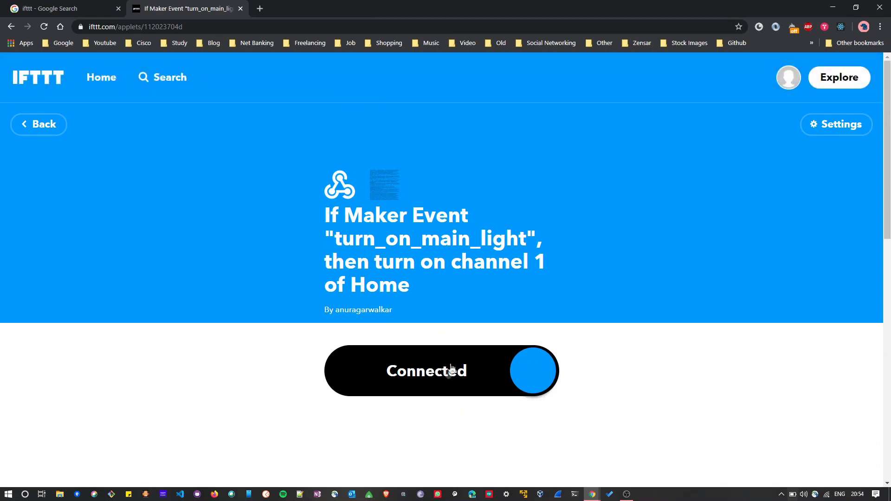
left_click(102, 77)
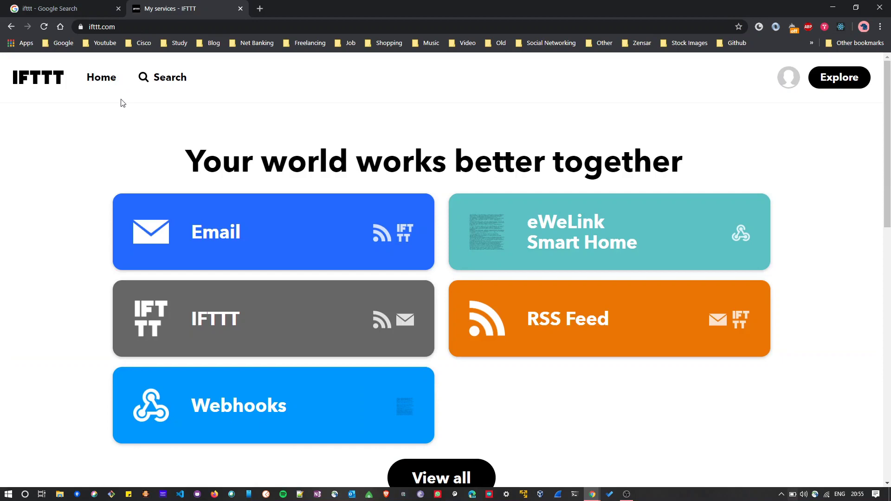
- Test-fire the turn_on_main_light event from the Webhooks documentation page
scroll(122, 102, "down", 3)
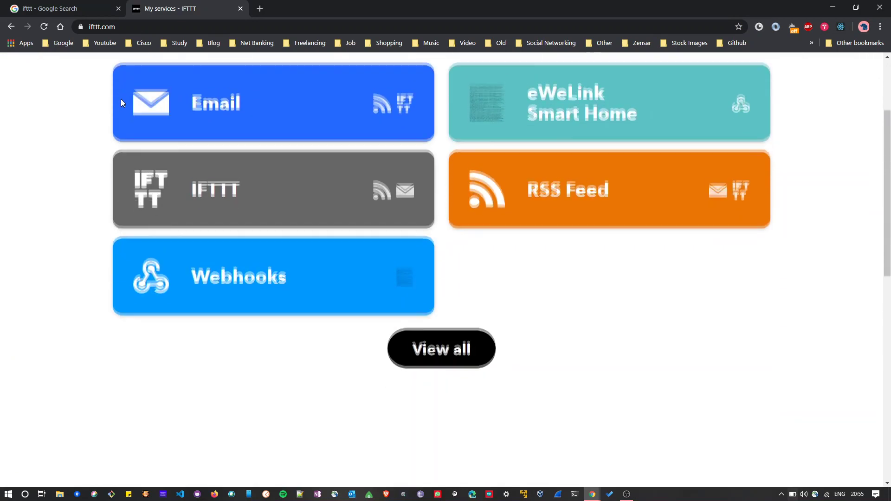
left_click(190, 268)
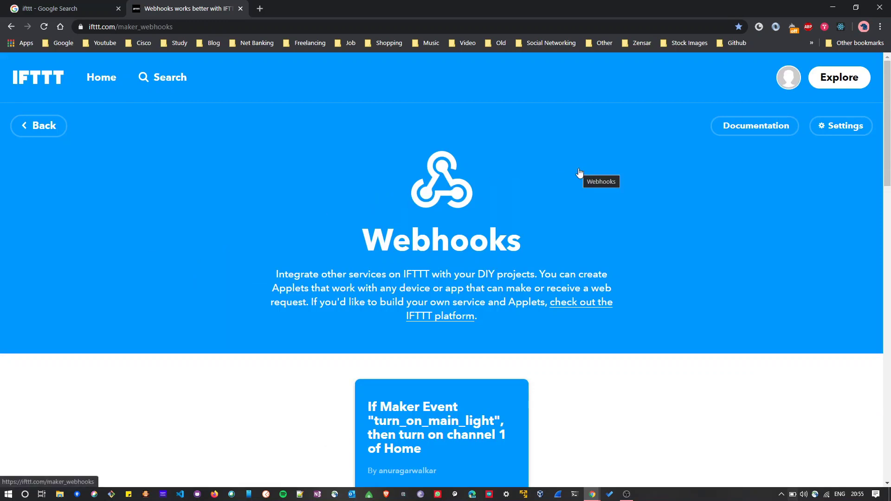
left_click(742, 128)
left_click(301, 221)
type("tur")
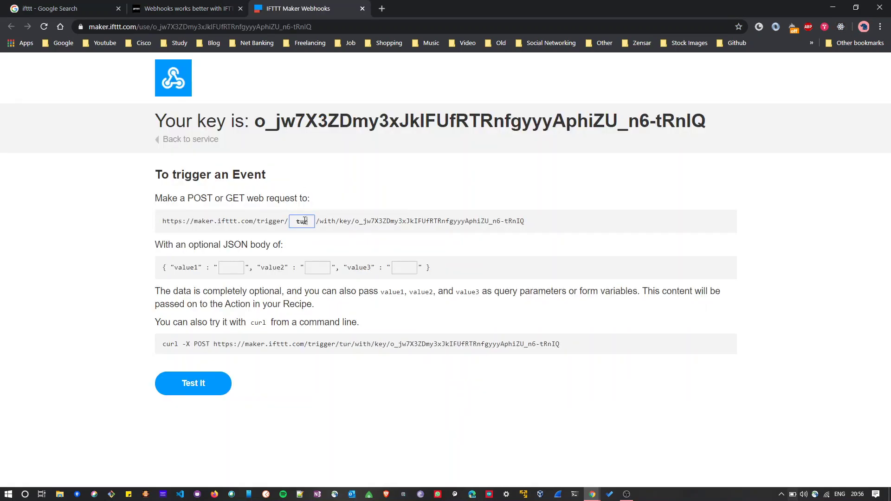
type("n_on")
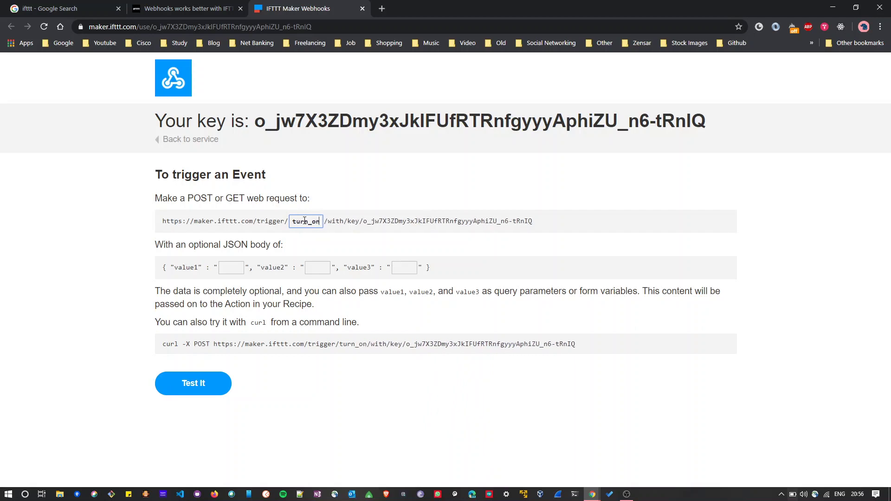
type("_main_")
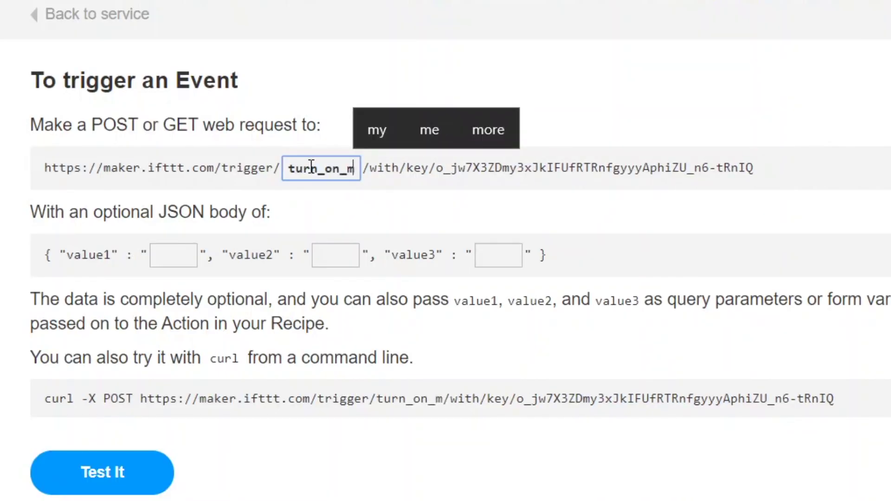
type("light")
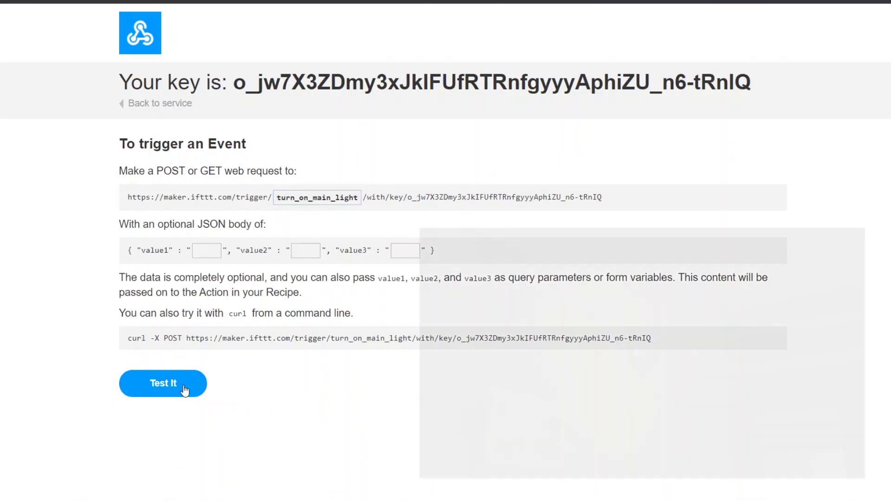
left_click(185, 389)
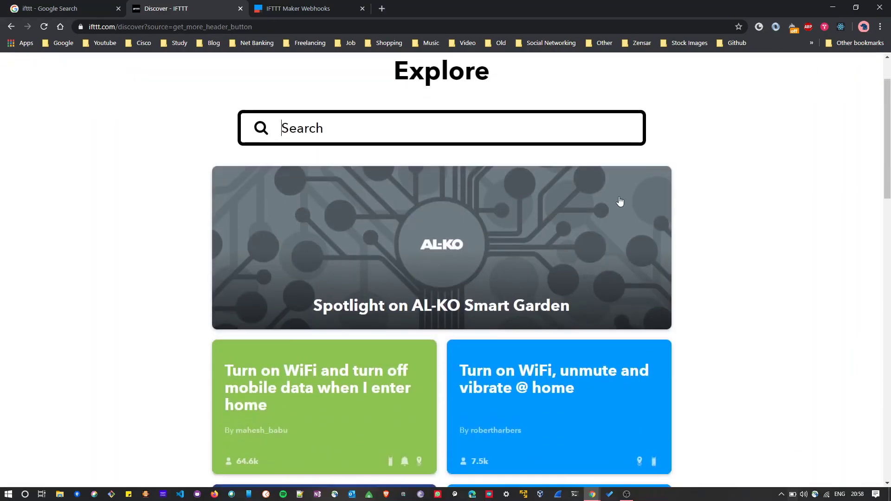
- Start a new applet with a Webhooks 'Receive a web request' trigger for event turn_off_main_light
scroll(619, 201, "down", 10)
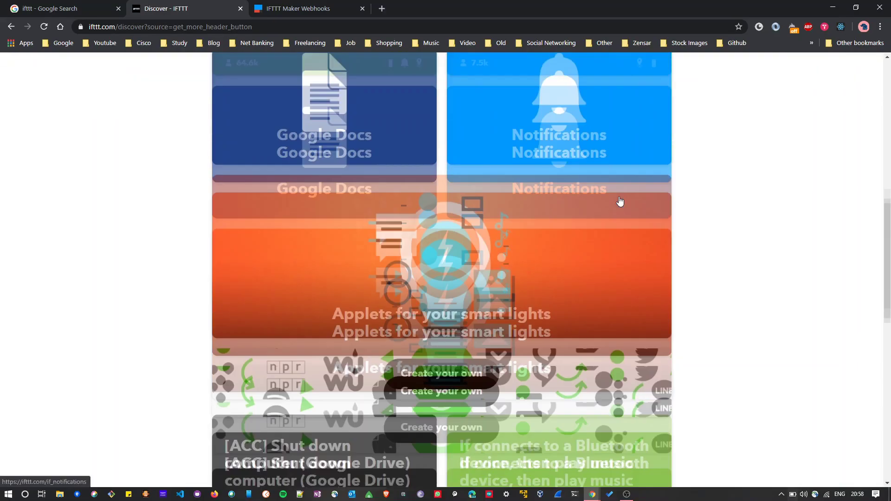
left_click(441, 295)
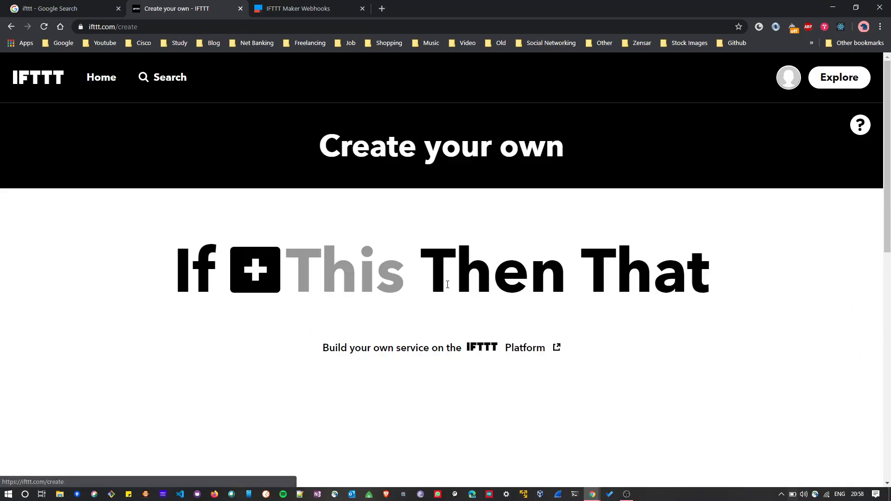
left_click(326, 287)
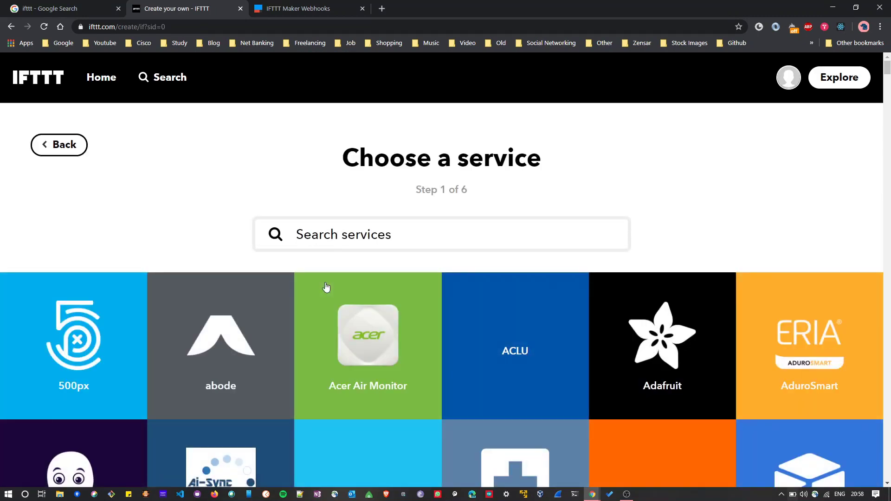
type("webh")
left_click(431, 331)
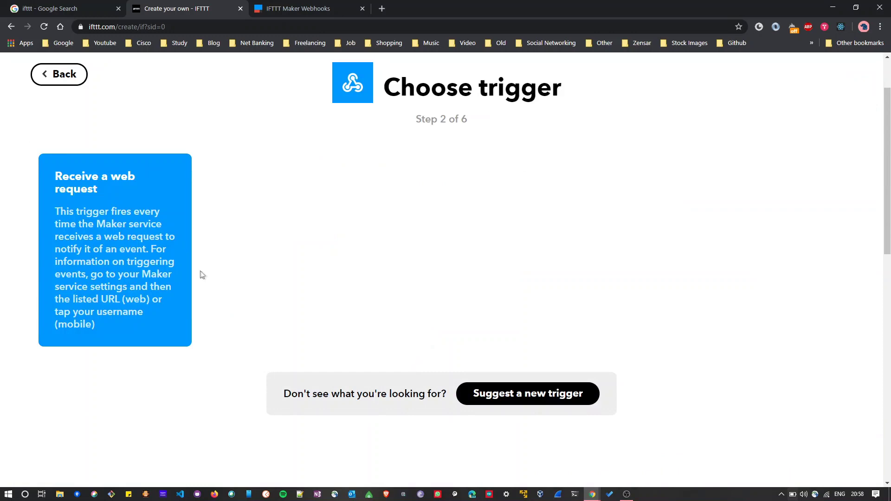
left_click(175, 271)
left_click(390, 197)
type("t")
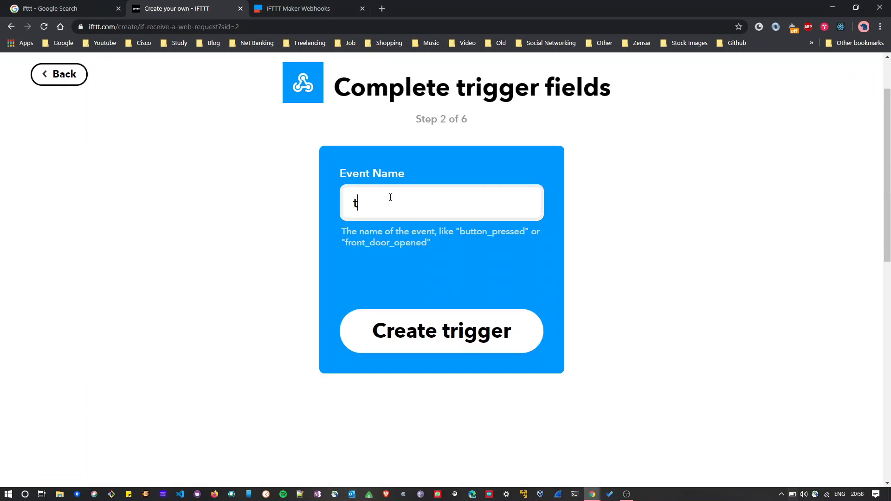
type("urn_on_main_li")
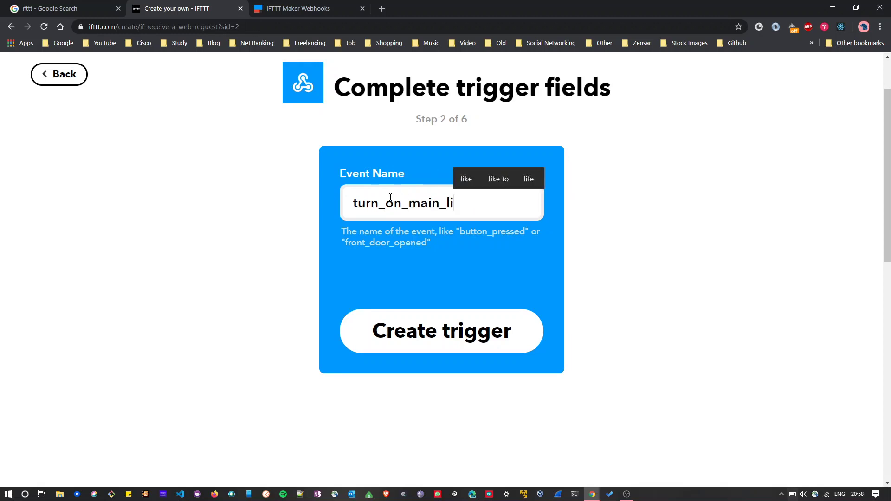
key("ctrl+a")
key("BackSpace")
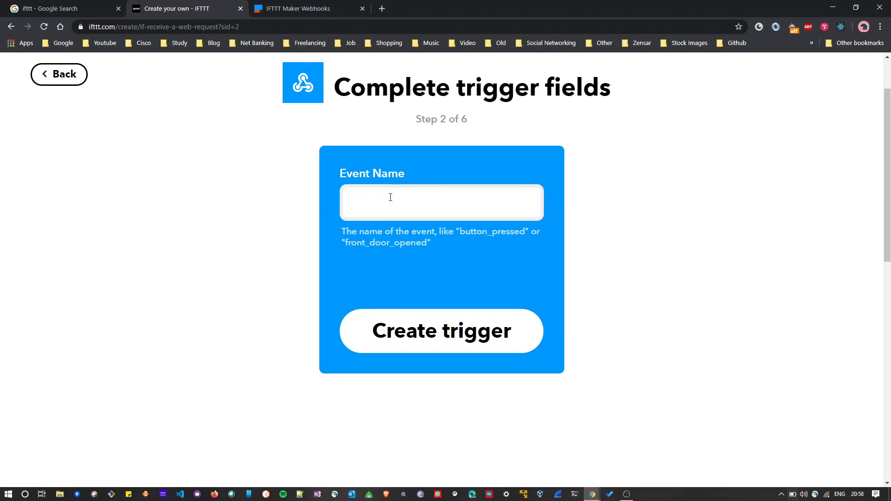
type("turn_off_main_")
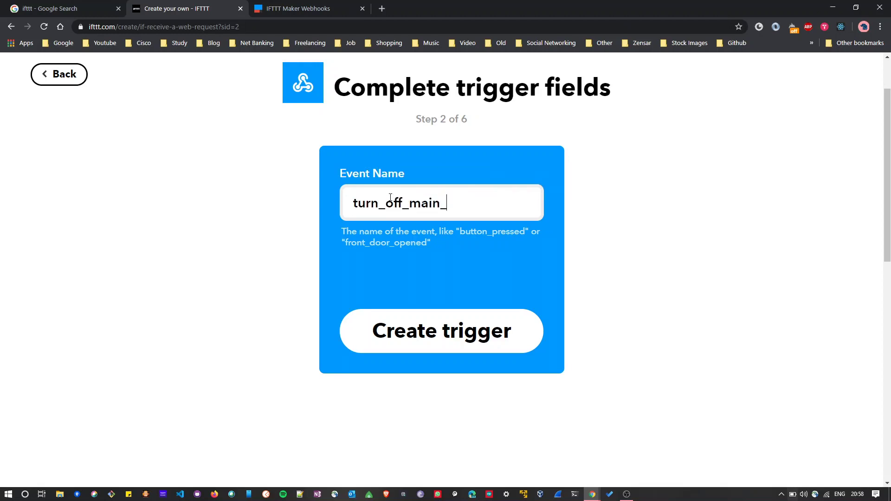
type("light")
left_click(404, 323)
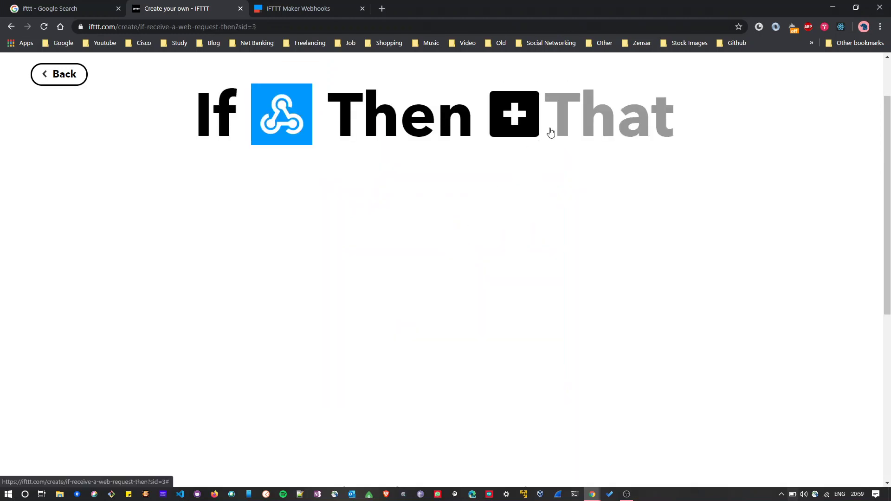
- Add an eWeLink 4-channel plug action turning channel 1 off, then finish the applet
left_click(551, 132)
type("ewe")
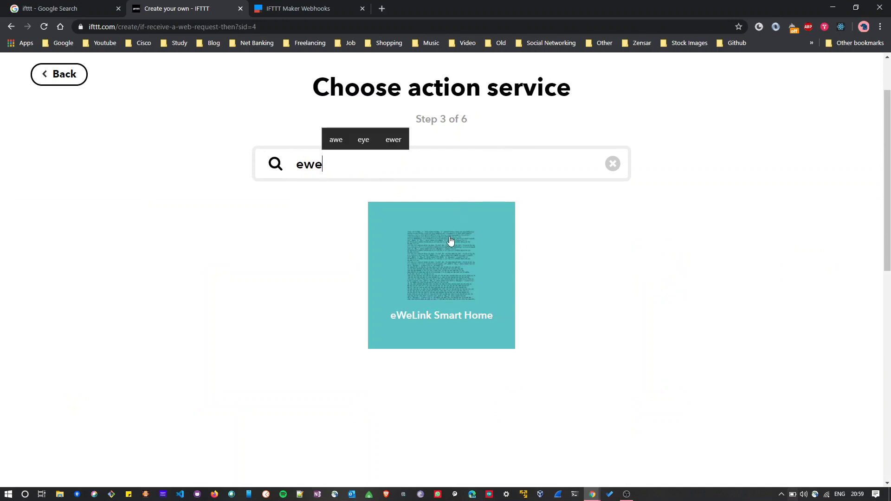
left_click(450, 240)
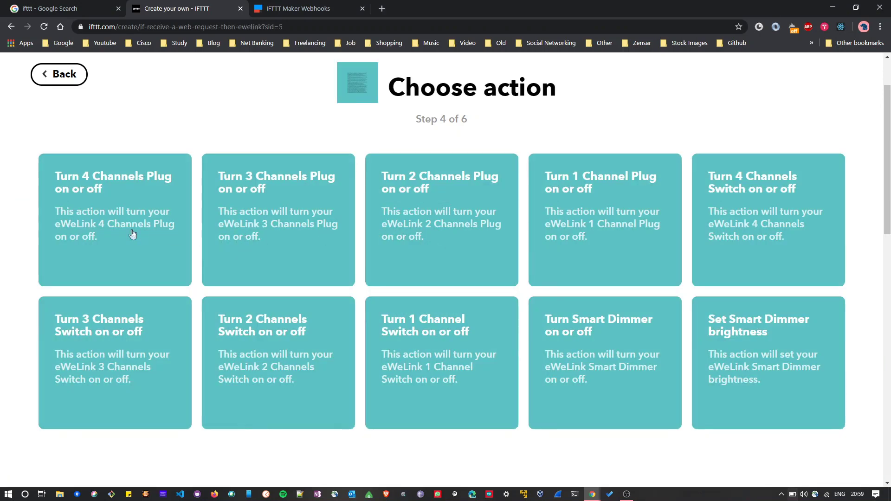
left_click(132, 234)
left_click(379, 275)
left_click(383, 316)
left_click(393, 361)
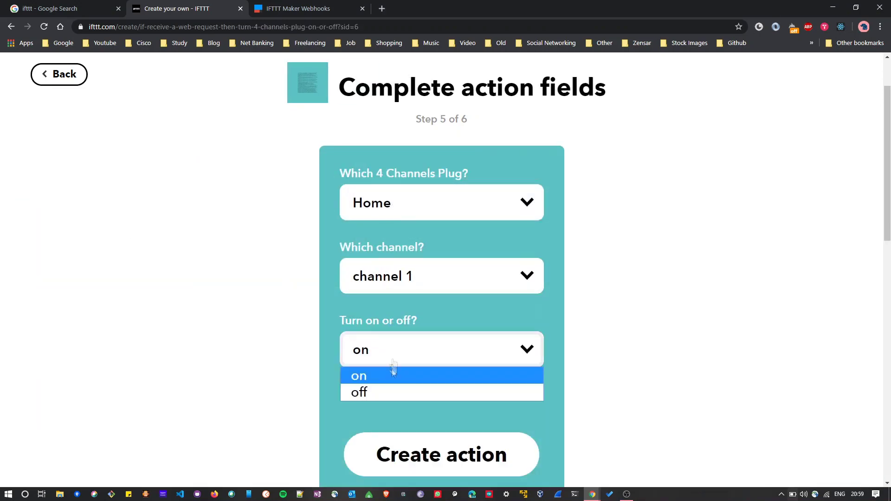
left_click(395, 393)
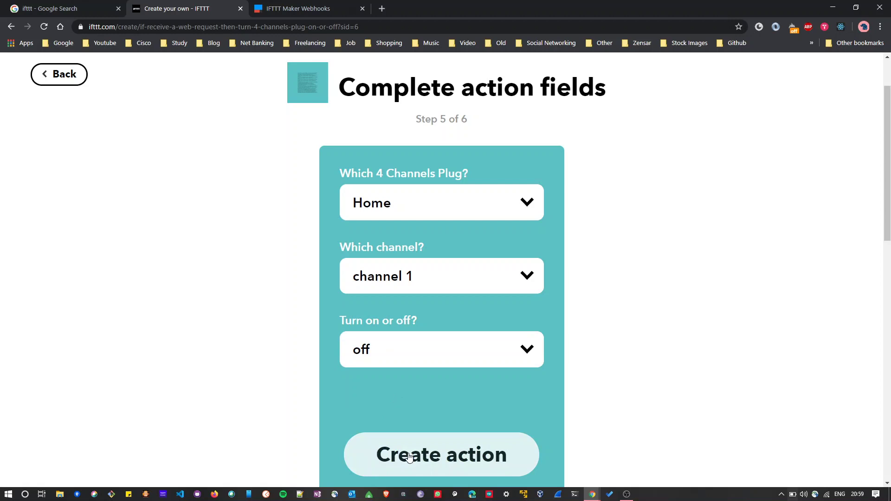
left_click(409, 457)
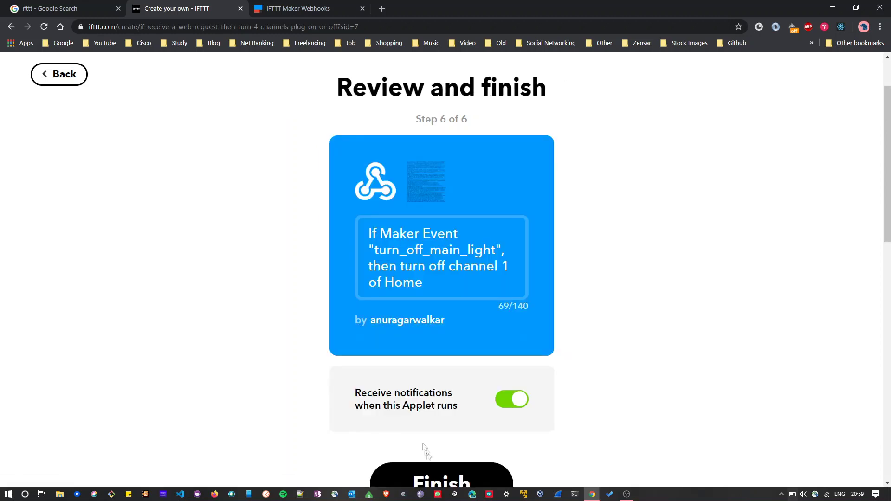
left_click(440, 482)
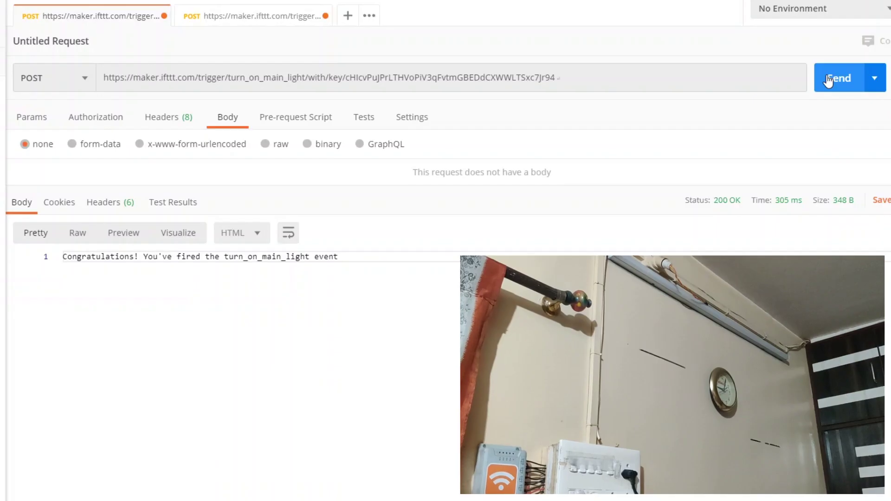
- Send the turn_on_main_light request, then send the turn_off_main_light request from its tab
left_click(827, 78)
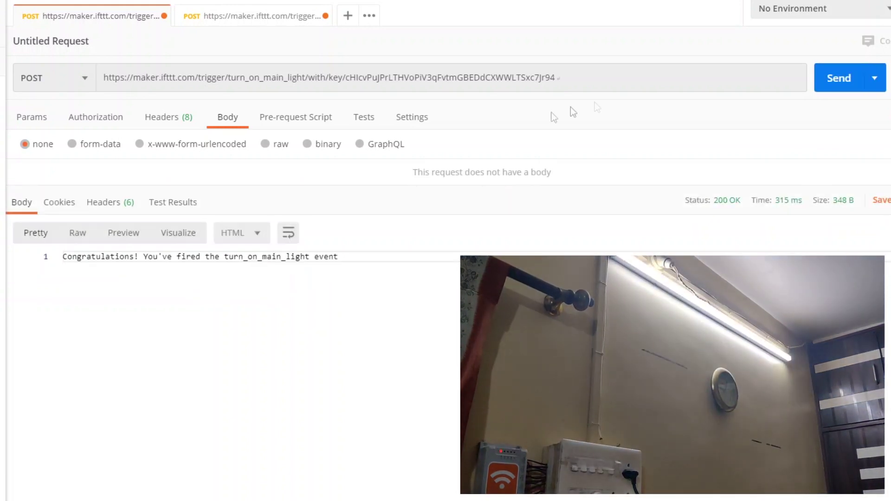
left_click(280, 20)
left_click(830, 78)
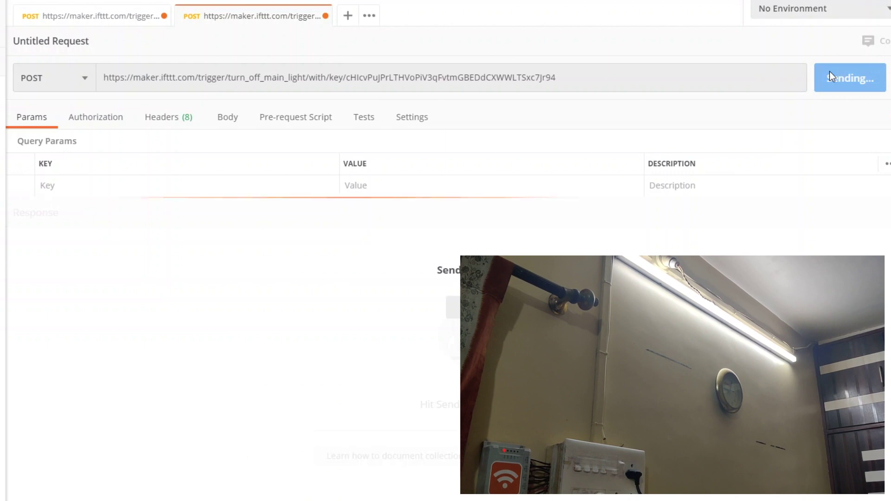